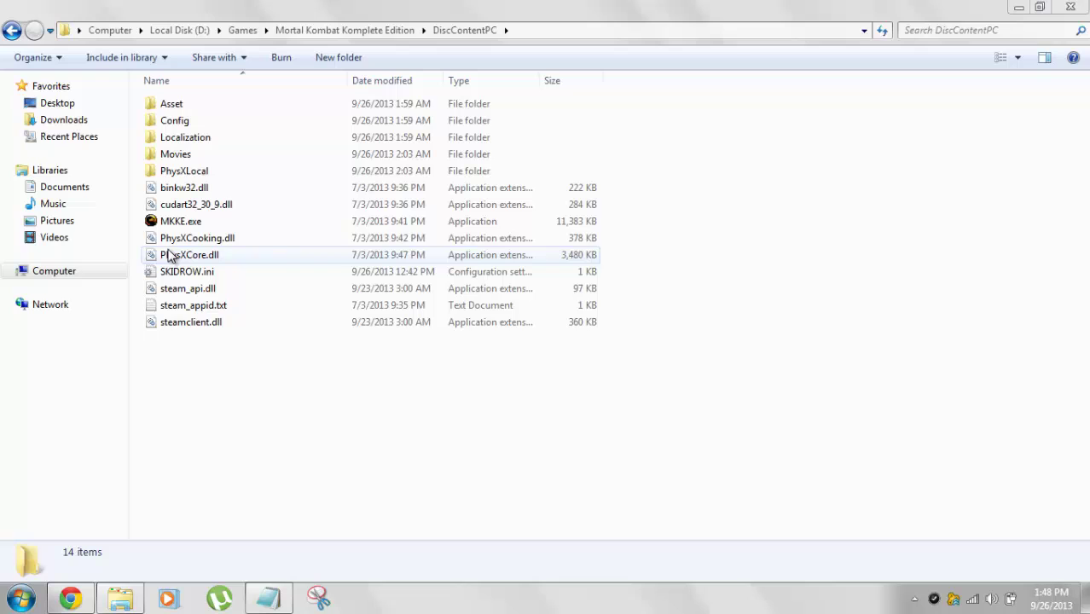
- Select and then clear all 14 items in the game folder
{"action": "left_click_drag", "start_coordinate": [267, 520], "coordinate": [194, 101]}
{"action": "left_click", "coordinate": [353, 477]}
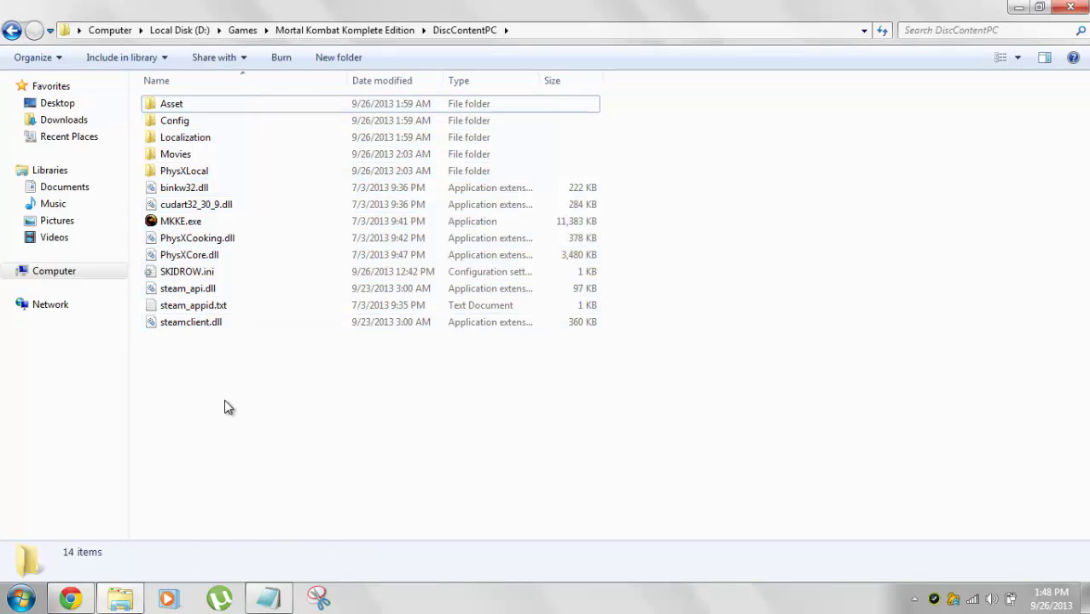
{"action": "left_click_drag", "start_coordinate": [323, 462], "coordinate": [226, 101]}
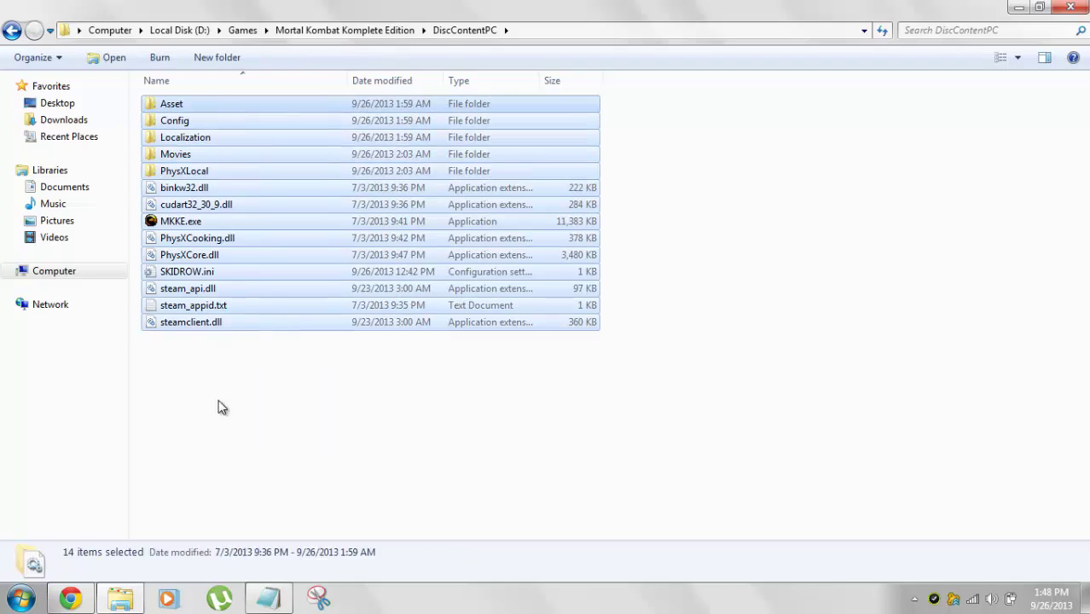
{"action": "left_click", "coordinate": [219, 406]}
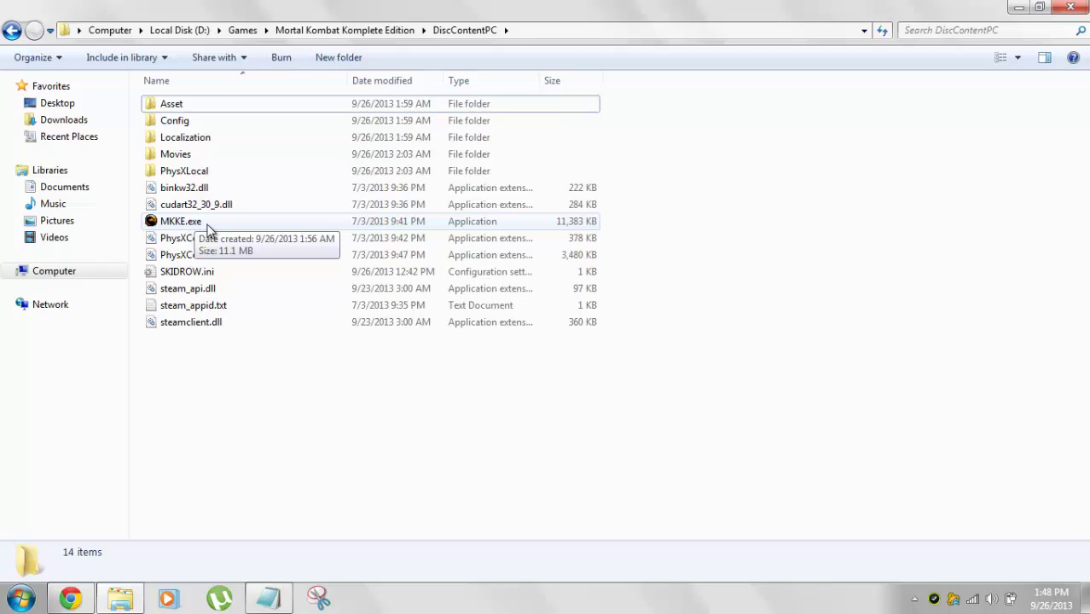
- Launch MKKE.exe and drag apart the video-memory and 683:384 aspect-ratio error dialogs
{"action": "double_click", "coordinate": [209, 228]}
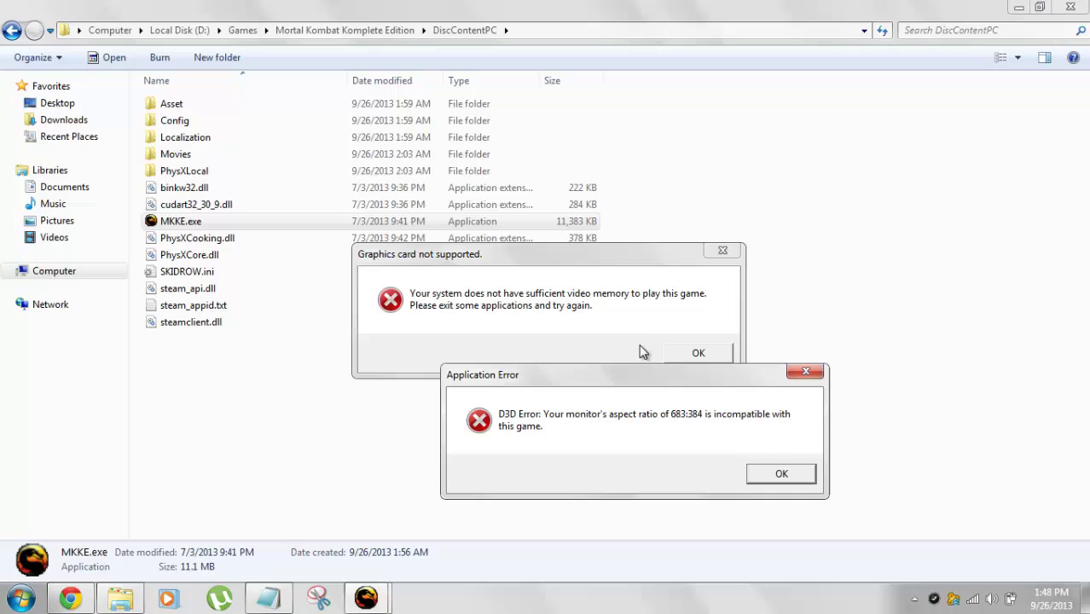
{"action": "left_click_drag", "start_coordinate": [594, 252], "coordinate": [505, 213]}
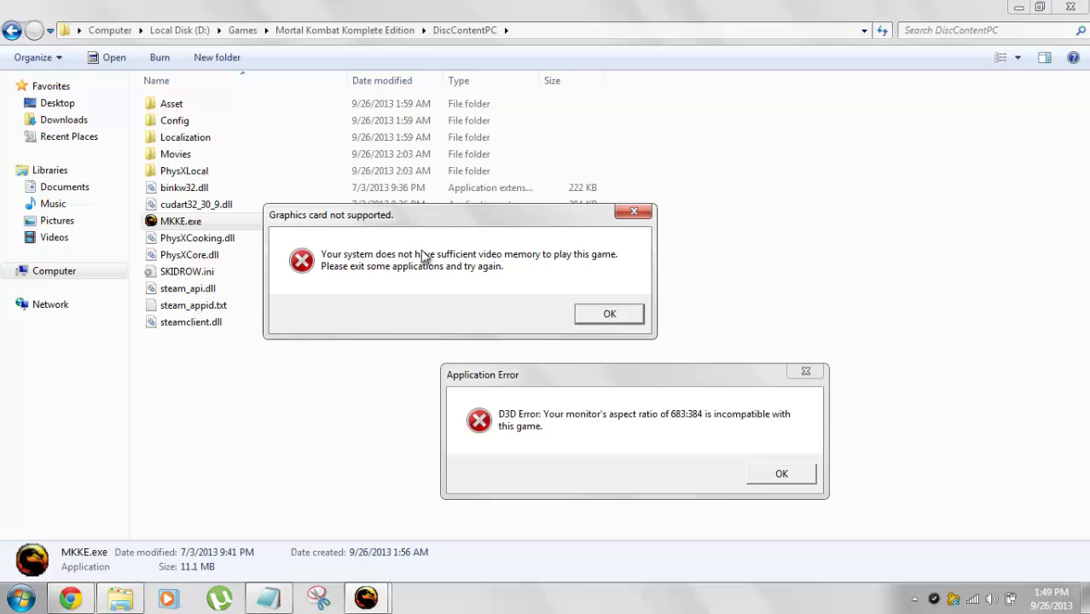
{"action": "left_click_drag", "start_coordinate": [656, 376], "coordinate": [681, 355]}
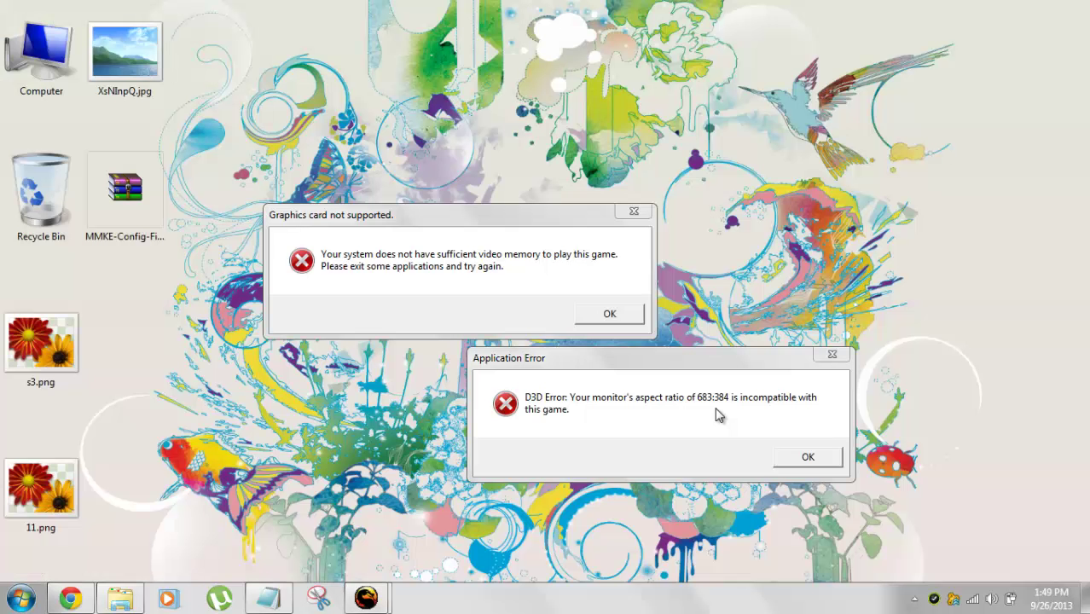
{"action": "left_click", "coordinate": [474, 217]}
{"action": "left_click_drag", "start_coordinate": [473, 217], "coordinate": [479, 218]}
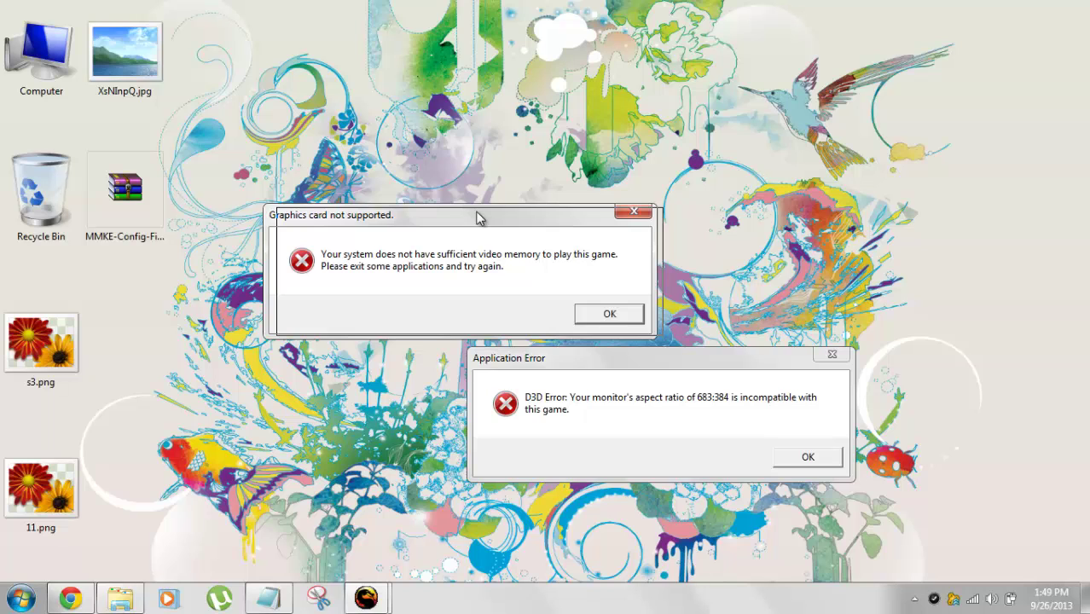
{"action": "left_click_drag", "start_coordinate": [478, 218], "coordinate": [478, 218]}
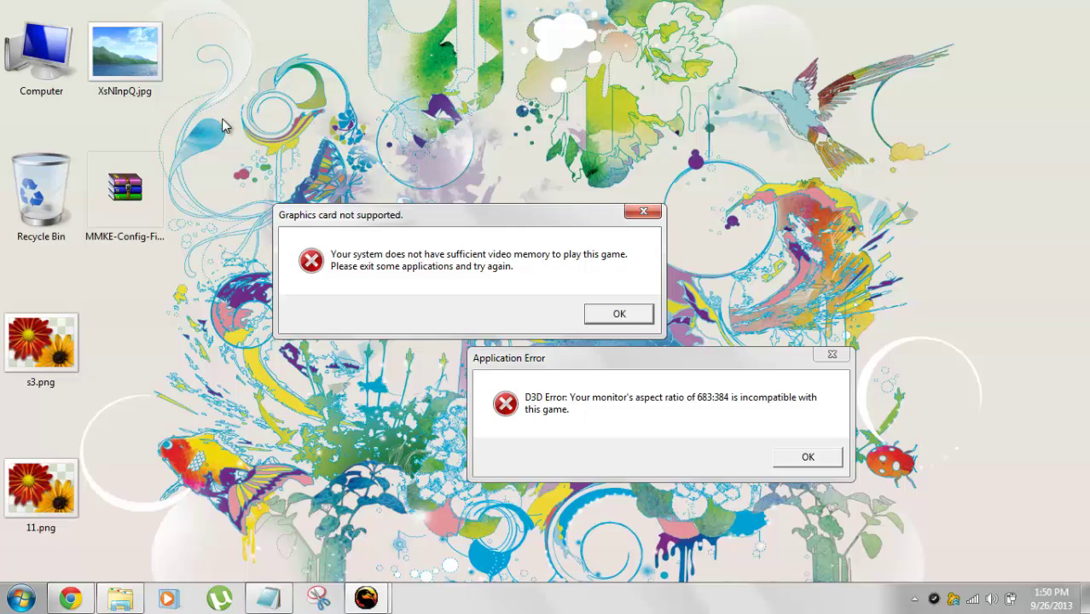
{"action": "left_click", "coordinate": [135, 243]}
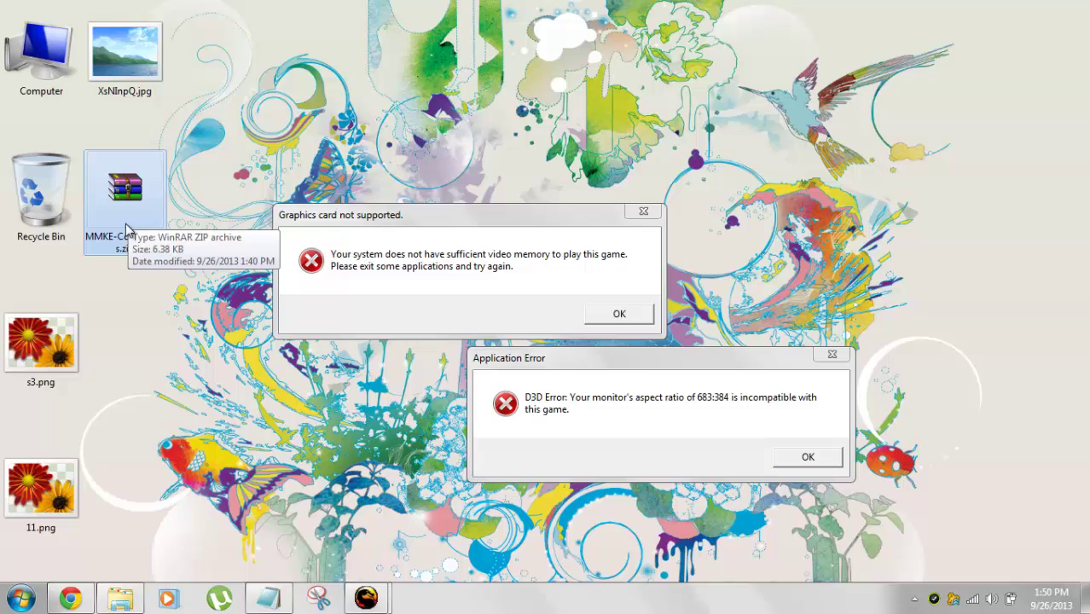
- Open MMKE-Config-Files.zip in WinRAR and bring its dxdiag.txt and options.ini listing in front of the errors
{"action": "double_click", "coordinate": [148, 191]}
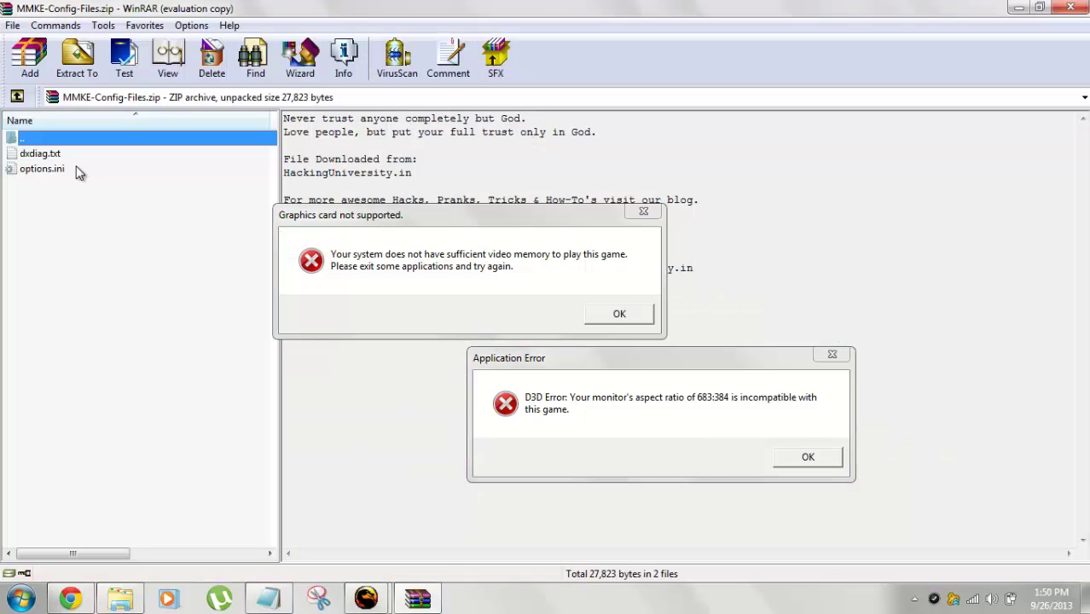
{"action": "left_click_drag", "start_coordinate": [382, 214], "coordinate": [547, 163]}
{"action": "left_click_drag", "start_coordinate": [601, 358], "coordinate": [629, 337]}
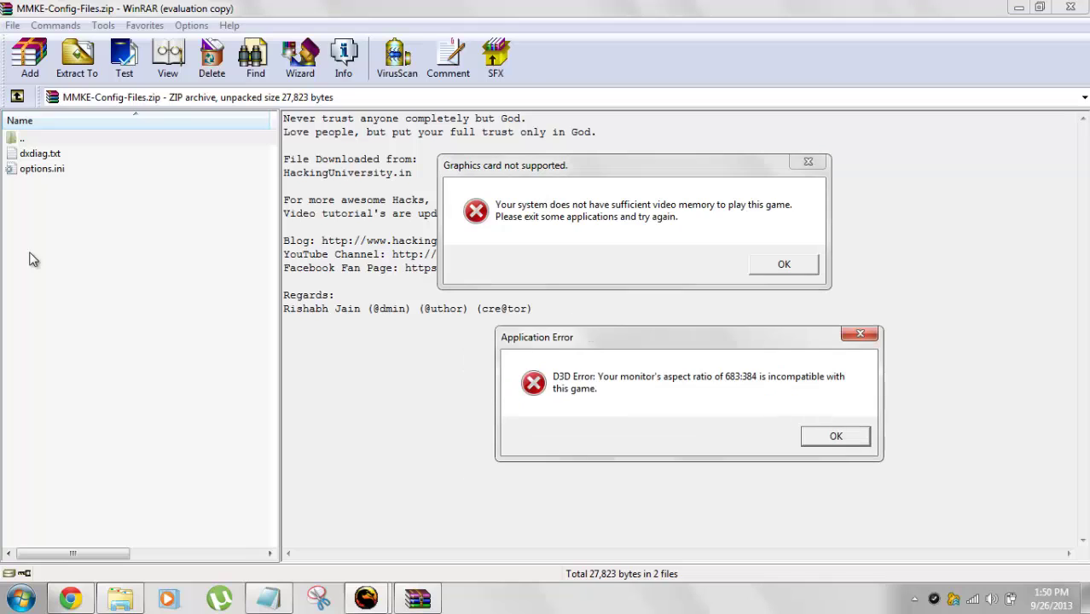
{"action": "left_click_drag", "start_coordinate": [53, 213], "coordinate": [268, 273]}
- Dismiss the video-memory and D3D aspect-ratio errors and close WinRAR
{"action": "left_click", "coordinate": [783, 264]}
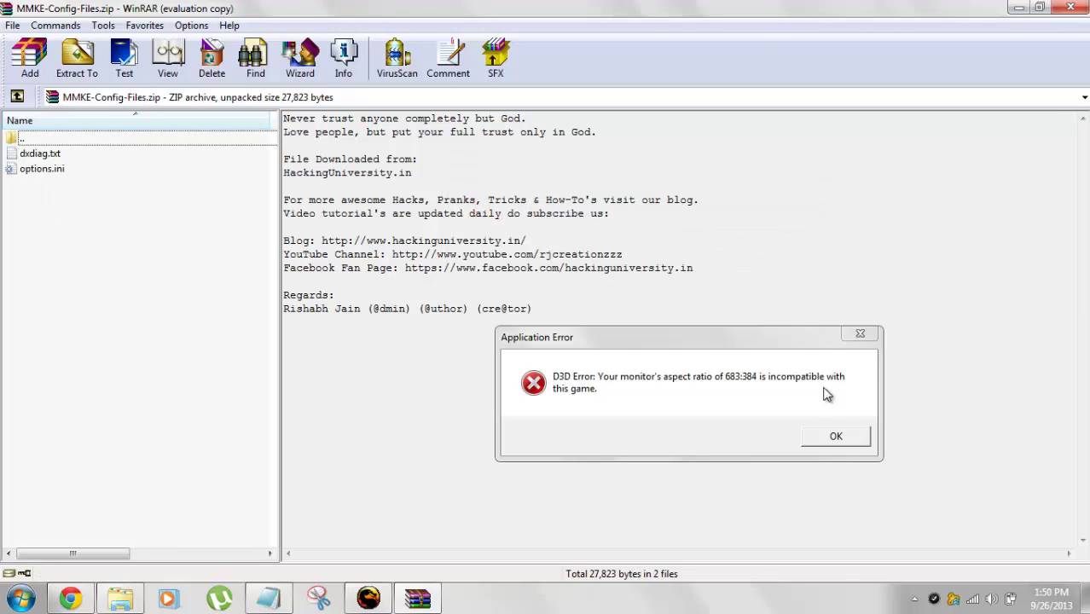
{"action": "left_click", "coordinate": [835, 436]}
{"action": "left_click", "coordinate": [1071, 8]}
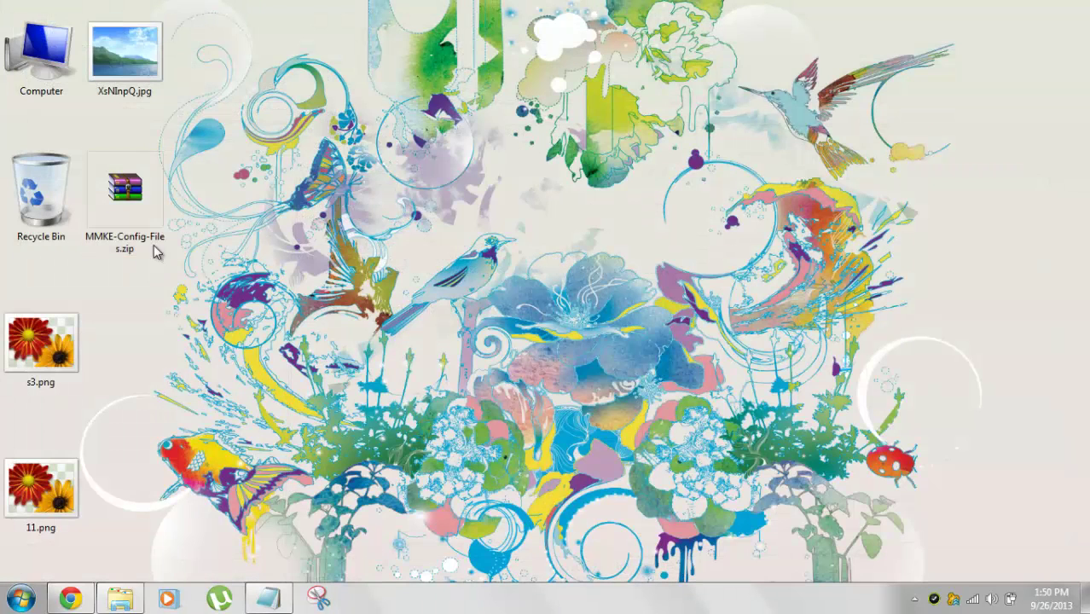
- Extract MMKE-Config-Files.zip into a MMKE-Config-Files folder and open it
{"action": "right_click", "coordinate": [141, 192]}
{"action": "left_click", "coordinate": [210, 218]}
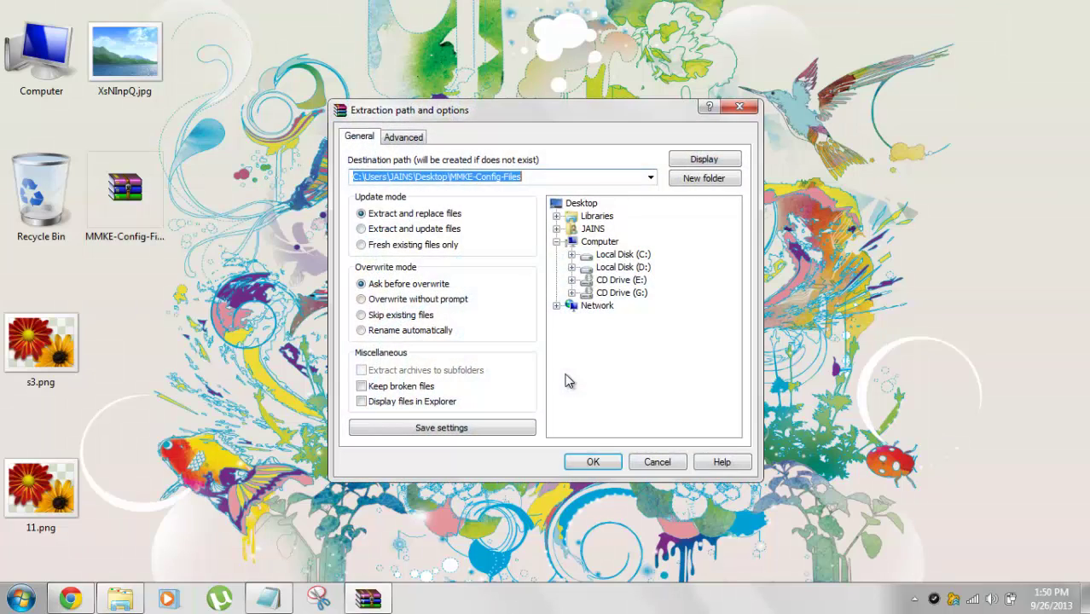
{"action": "left_click", "coordinate": [593, 462]}
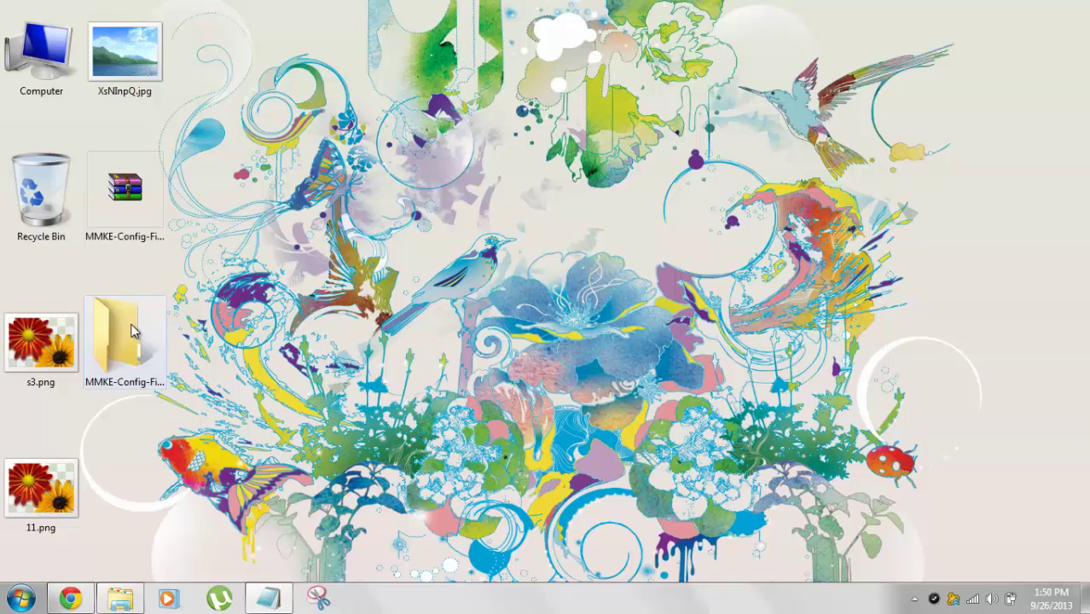
{"action": "double_click", "coordinate": [132, 331]}
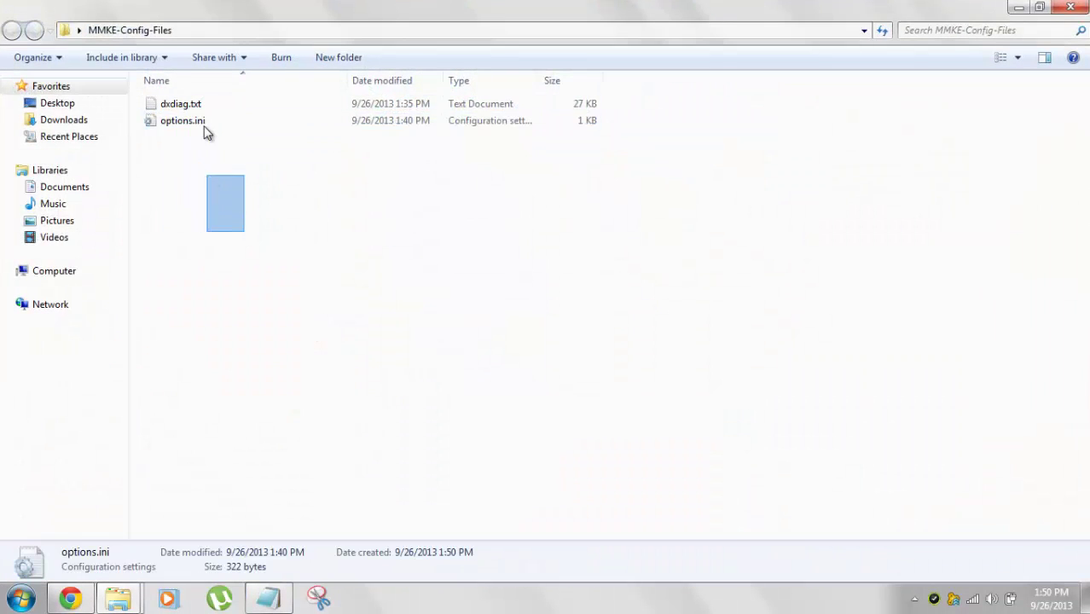
- Select and deselect dxdiag.txt and options.ini in the extracted folder
{"action": "left_click_drag", "start_coordinate": [204, 132], "coordinate": [214, 202]}
{"action": "left_click_drag", "start_coordinate": [976, 195], "coordinate": [162, 97]}
{"action": "left_click", "coordinate": [209, 209]}
{"action": "left_click_drag", "start_coordinate": [275, 243], "coordinate": [183, 98]}
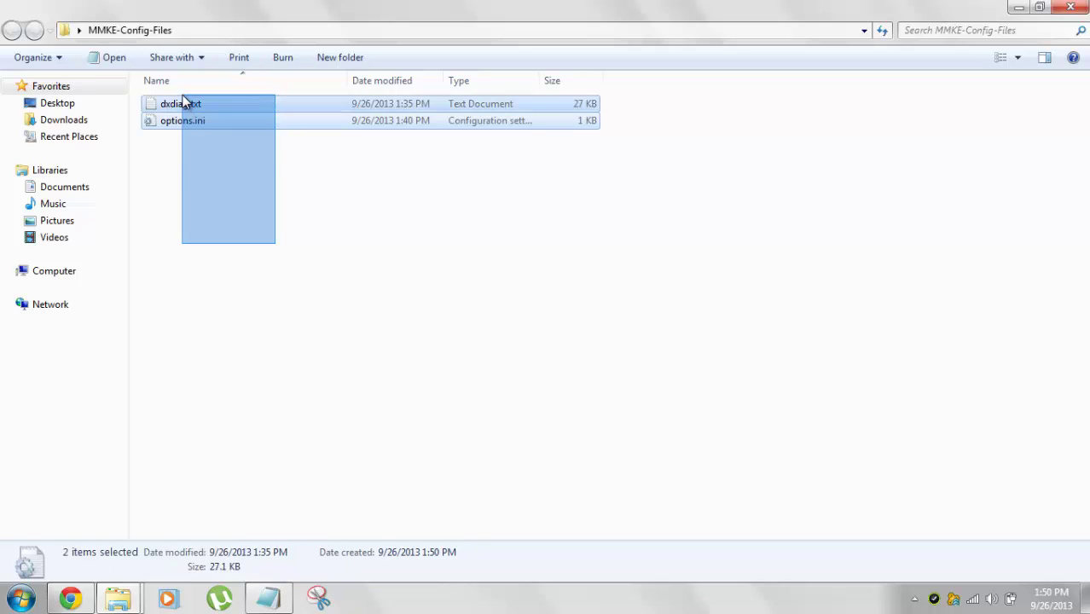
{"action": "left_click_drag", "start_coordinate": [183, 97], "coordinate": [195, 171]}
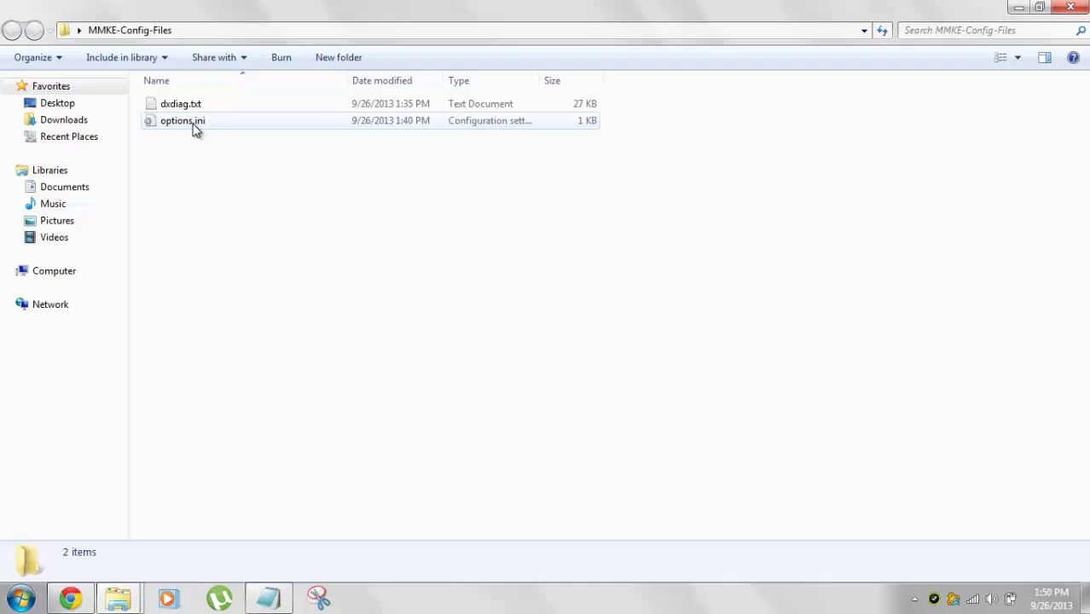
{"action": "left_click", "coordinate": [195, 125]}
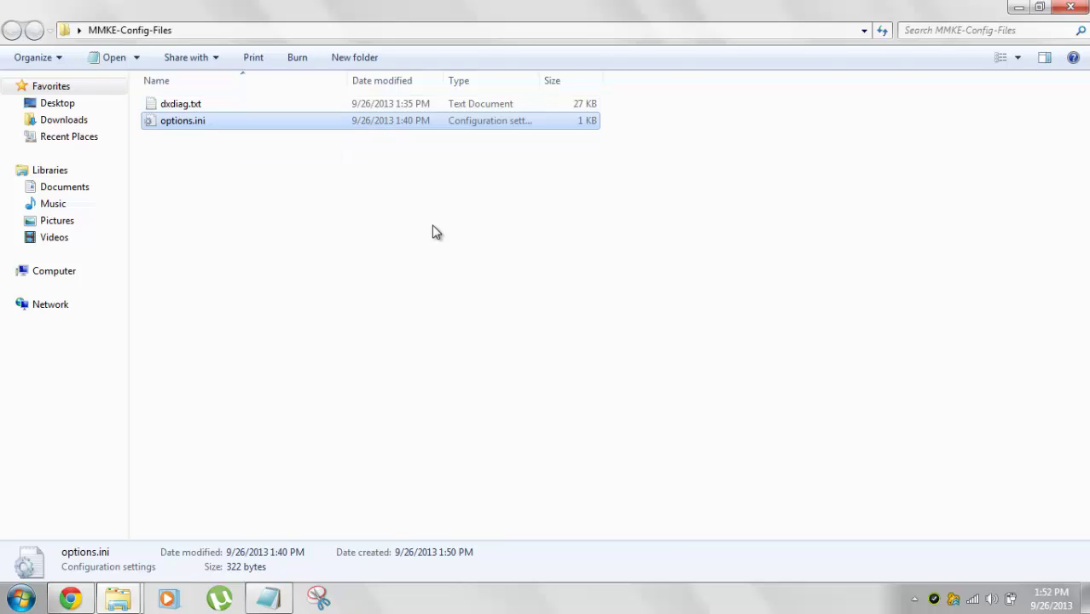
{"action": "left_click_drag", "start_coordinate": [236, 194], "coordinate": [188, 138]}
{"action": "left_click", "coordinate": [183, 124]}
{"action": "left_click", "coordinate": [194, 165]}
{"action": "left_click", "coordinate": [188, 104]}
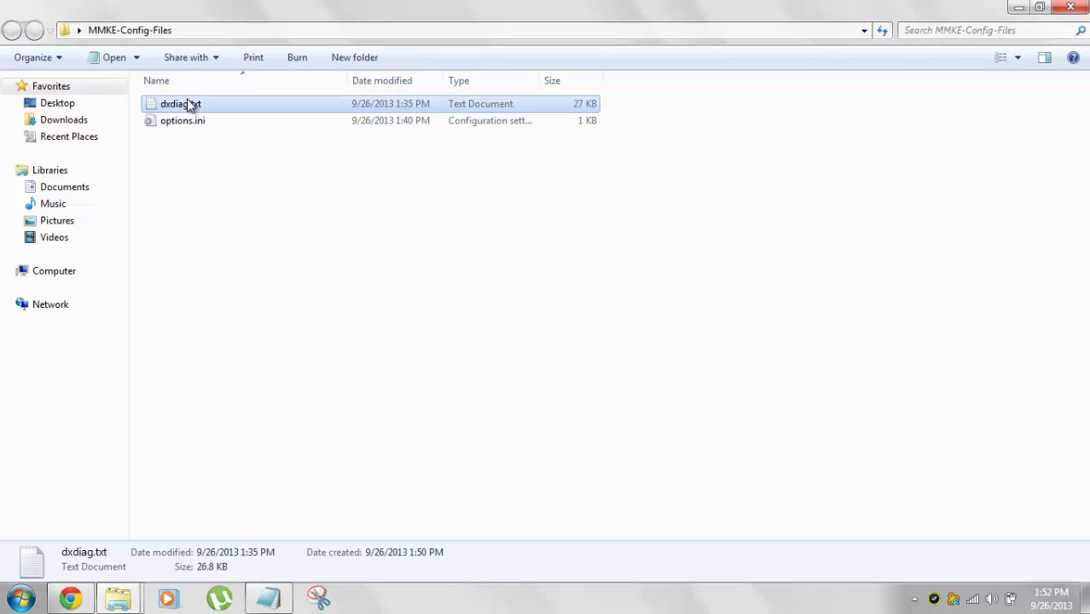
- Copy dxdiag.txt from the MMKE-Config-Files folder
{"action": "right_click", "coordinate": [188, 106]}
{"action": "left_click", "coordinate": [255, 374]}
{"action": "left_click_drag", "start_coordinate": [220, 238], "coordinate": [218, 198]}
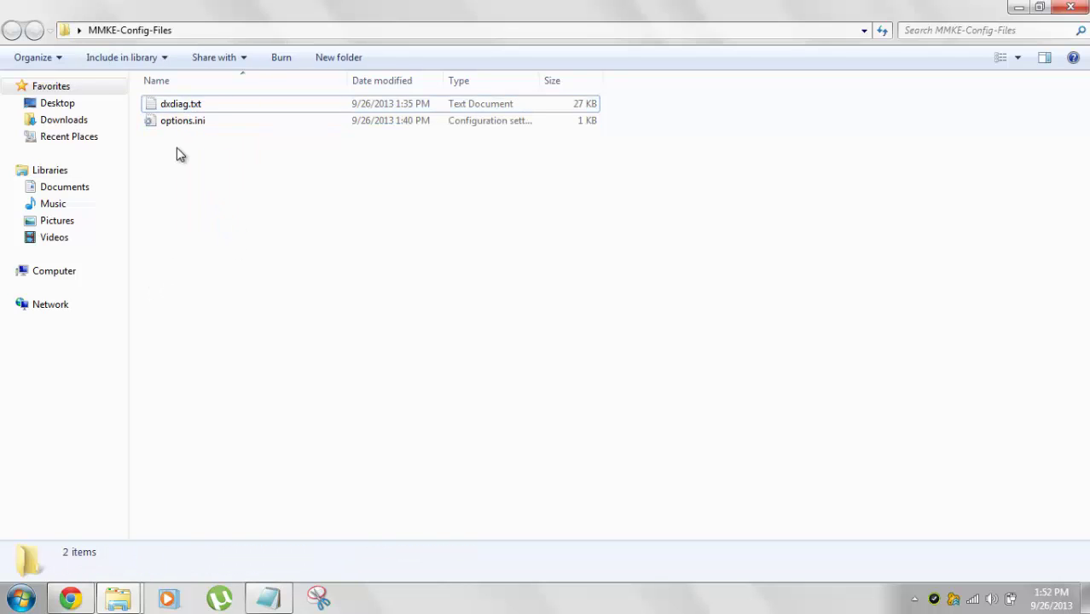
{"action": "mouse_move", "coordinate": [209, 213]}
{"action": "left_mouse_down"}
{"action": "mouse_move", "coordinate": [183, 83]}
{"action": "mouse_move", "coordinate": [202, 219]}
{"action": "left_mouse_up"}
{"action": "left_click", "coordinate": [191, 112]}
{"action": "right_click", "coordinate": [190, 106]}
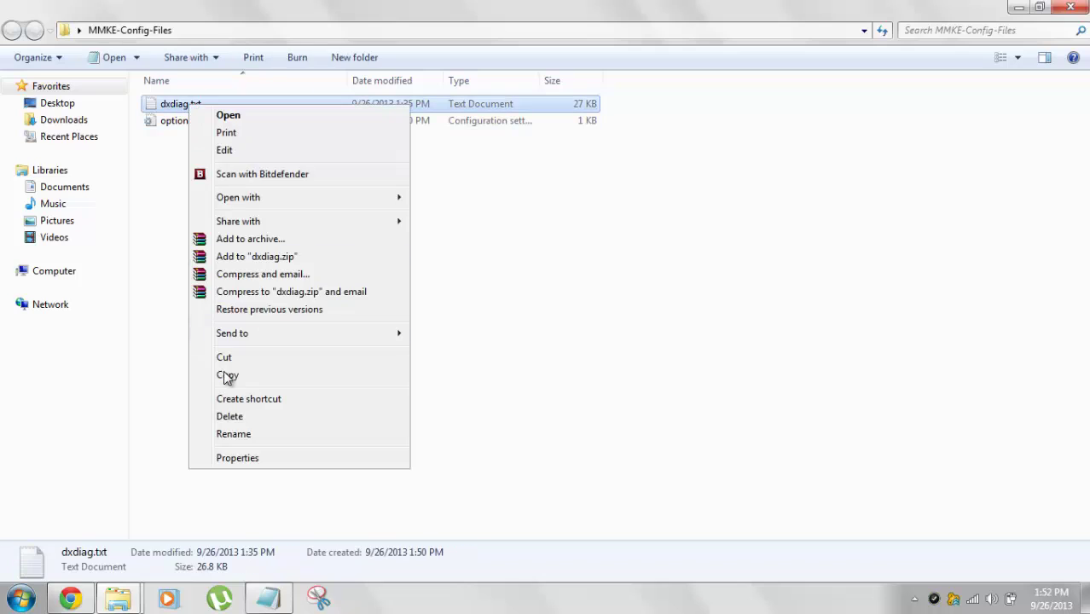
{"action": "left_click", "coordinate": [226, 378]}
{"action": "left_click", "coordinate": [221, 326]}
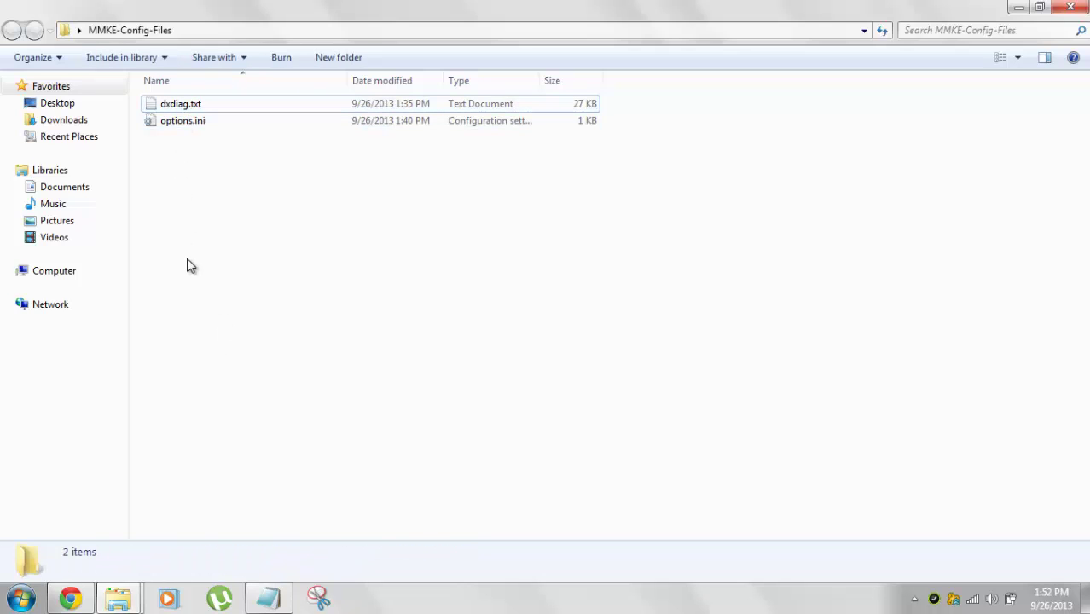
- Browse from Computer through Local Disk (C:) and Users to the user's profile folder
{"action": "left_click", "coordinate": [54, 271]}
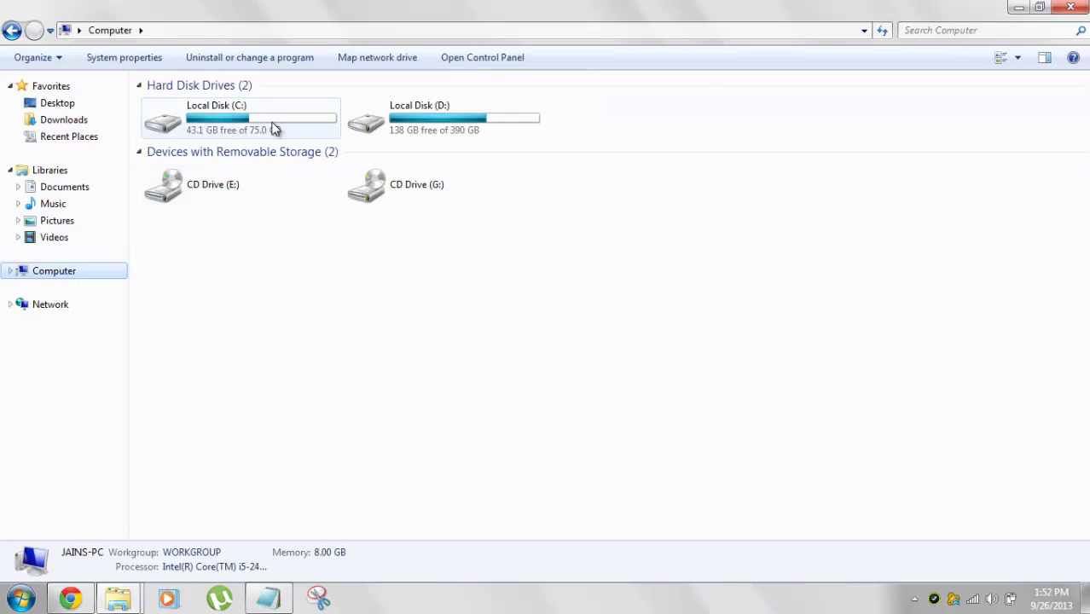
{"action": "double_click", "coordinate": [273, 129]}
{"action": "double_click", "coordinate": [711, 86]}
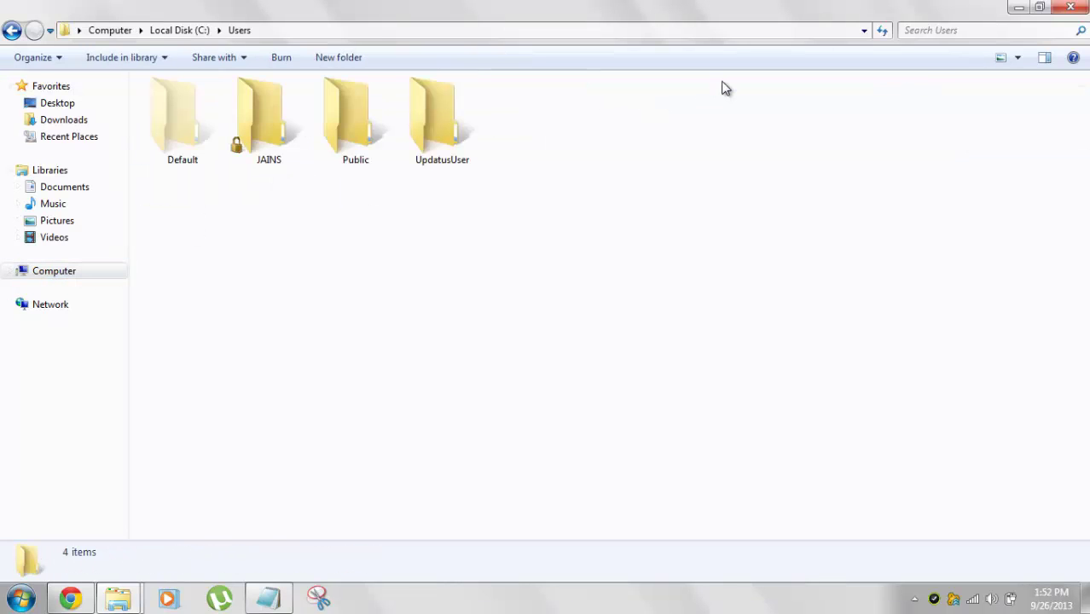
{"action": "double_click", "coordinate": [252, 126]}
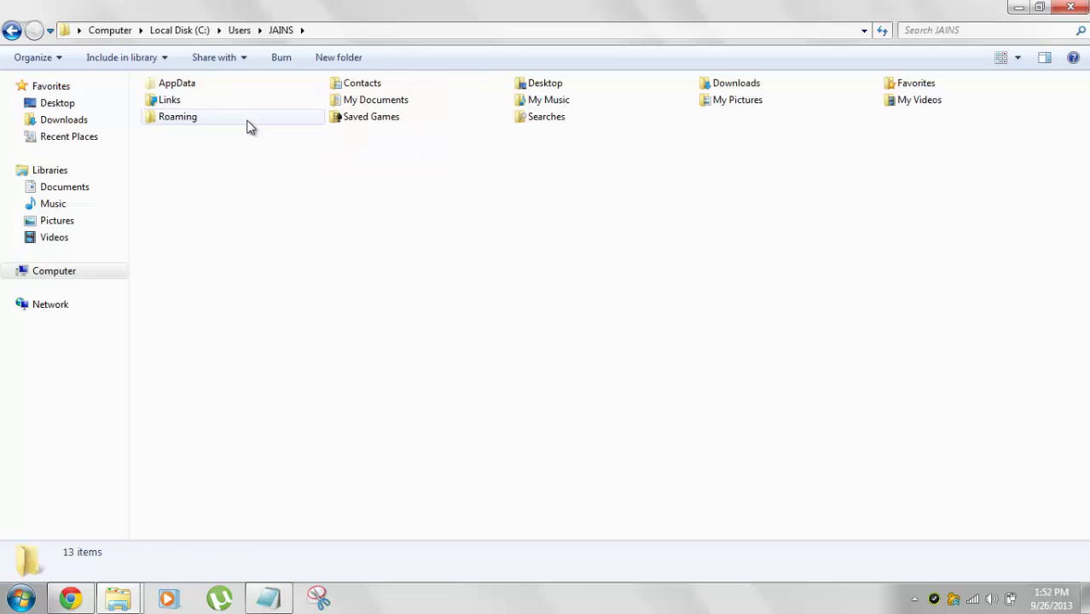
- Check the hidden-files view settings in Folder Options, closing without changes
{"action": "left_click", "coordinate": [185, 89]}
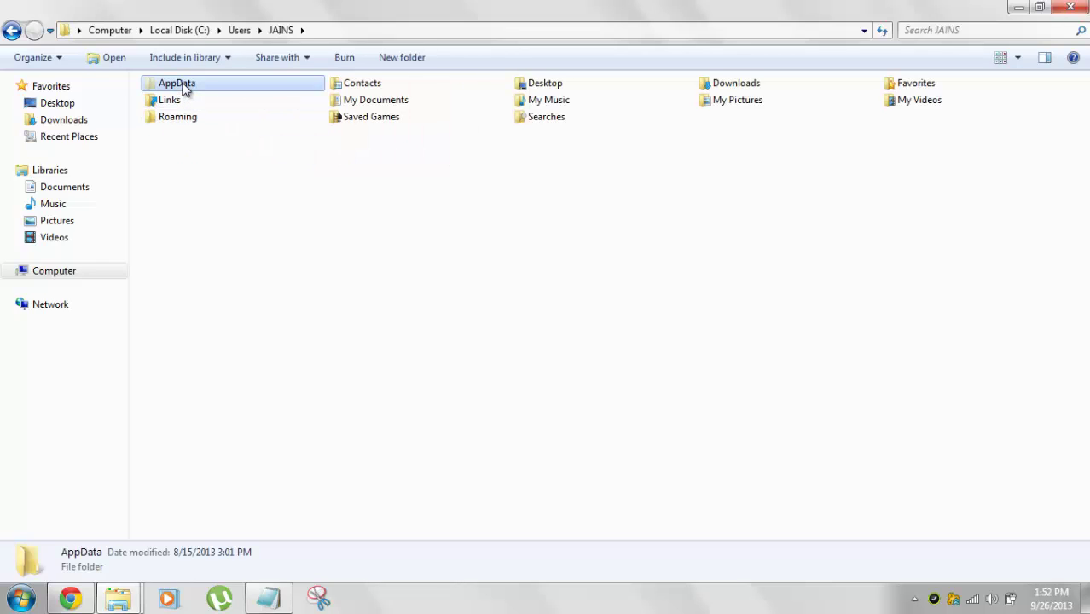
{"action": "left_click", "coordinate": [44, 58]}
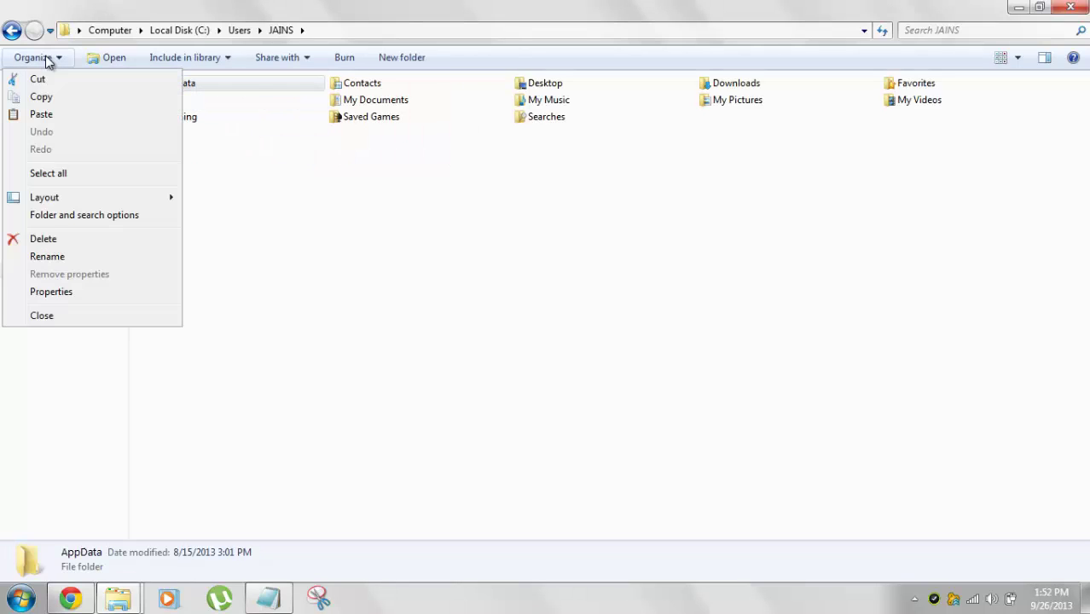
{"action": "left_click", "coordinate": [61, 218]}
{"action": "left_click", "coordinate": [78, 96]}
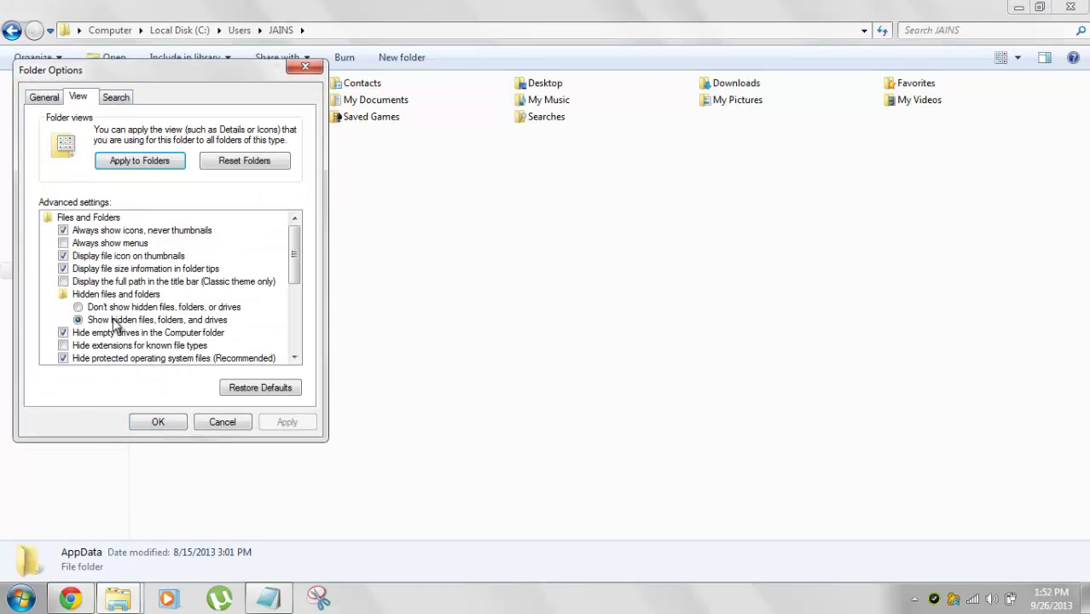
{"action": "left_click", "coordinate": [220, 421]}
- Open AppData\Roaming\MKKE, showing its options.ini
{"action": "double_click", "coordinate": [187, 89]}
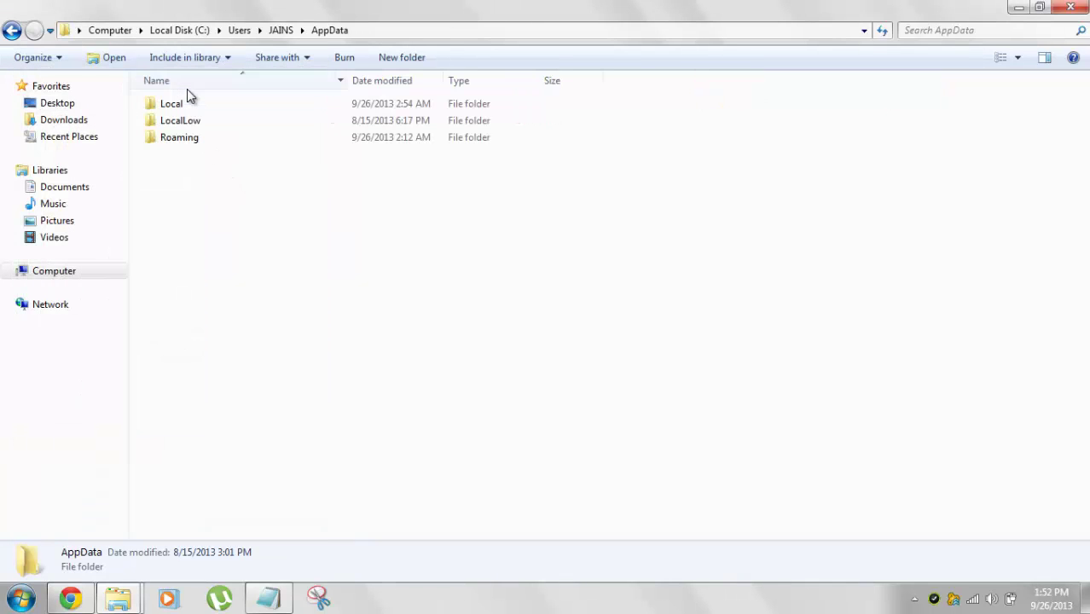
{"action": "double_click", "coordinate": [198, 145]}
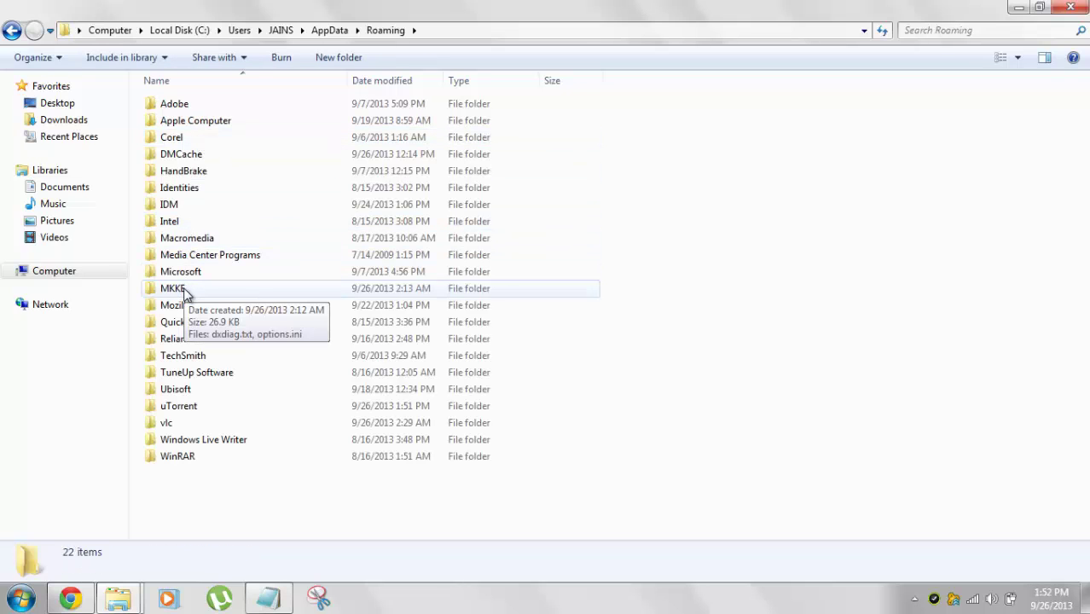
{"action": "double_click", "coordinate": [186, 293]}
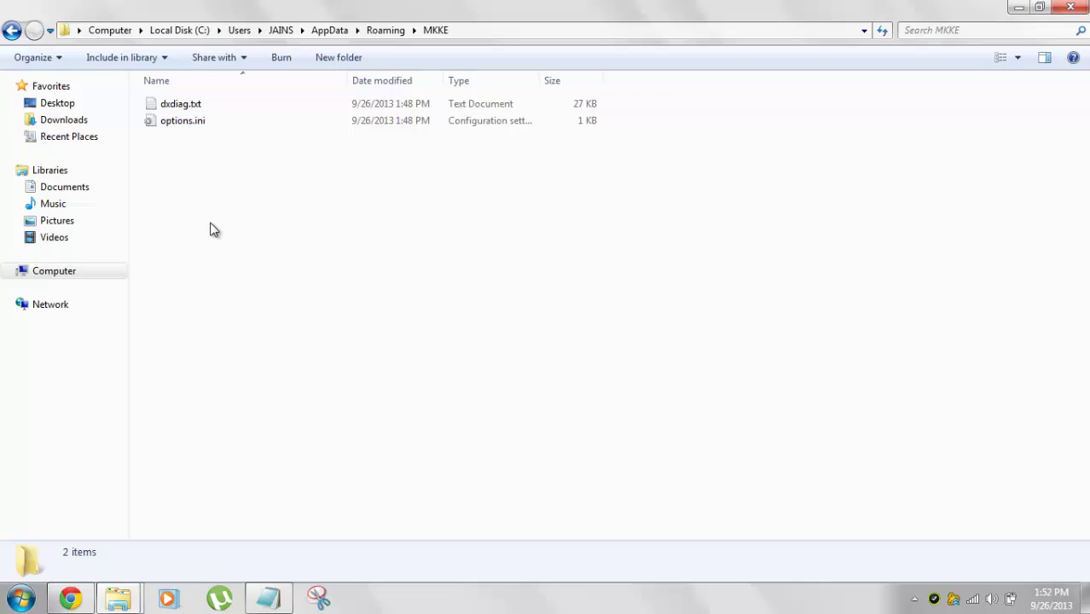
{"action": "mouse_move", "coordinate": [213, 237]}
{"action": "left_mouse_down"}
{"action": "mouse_move", "coordinate": [191, 108]}
{"action": "mouse_move", "coordinate": [204, 109]}
{"action": "mouse_move", "coordinate": [210, 236]}
{"action": "left_mouse_up"}
- Paste dxdiag.txt into MKKE, choosing Copy and Replace over the existing file
{"action": "right_click", "coordinate": [283, 166]}
{"action": "left_click", "coordinate": [317, 278]}
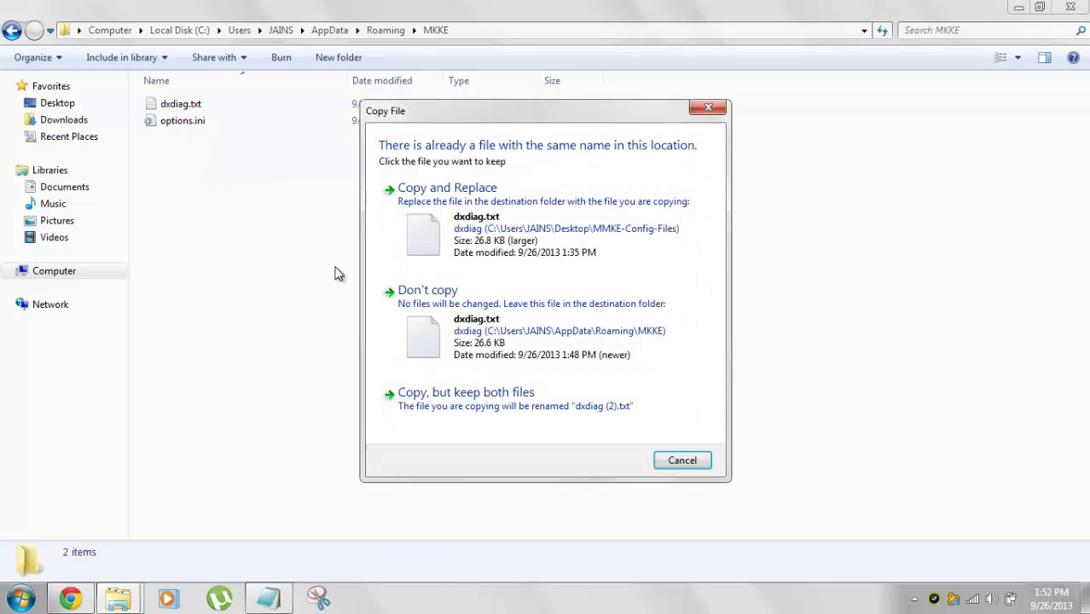
{"action": "left_click", "coordinate": [482, 232]}
{"action": "left_click", "coordinate": [197, 106]}
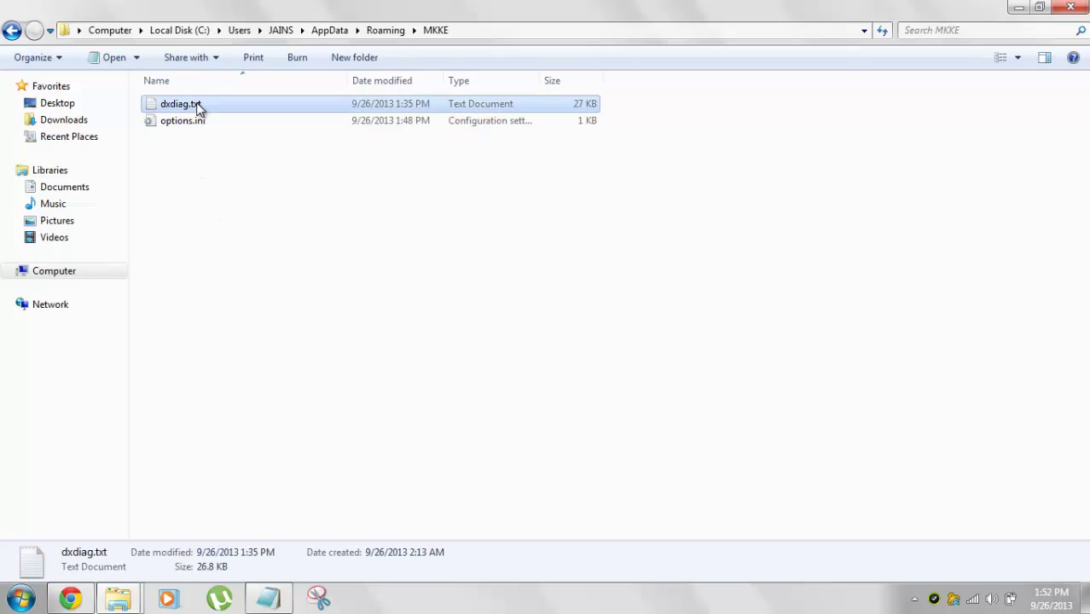
{"action": "left_click", "coordinate": [195, 128]}
{"action": "left_click_drag", "start_coordinate": [259, 269], "coordinate": [195, 92]}
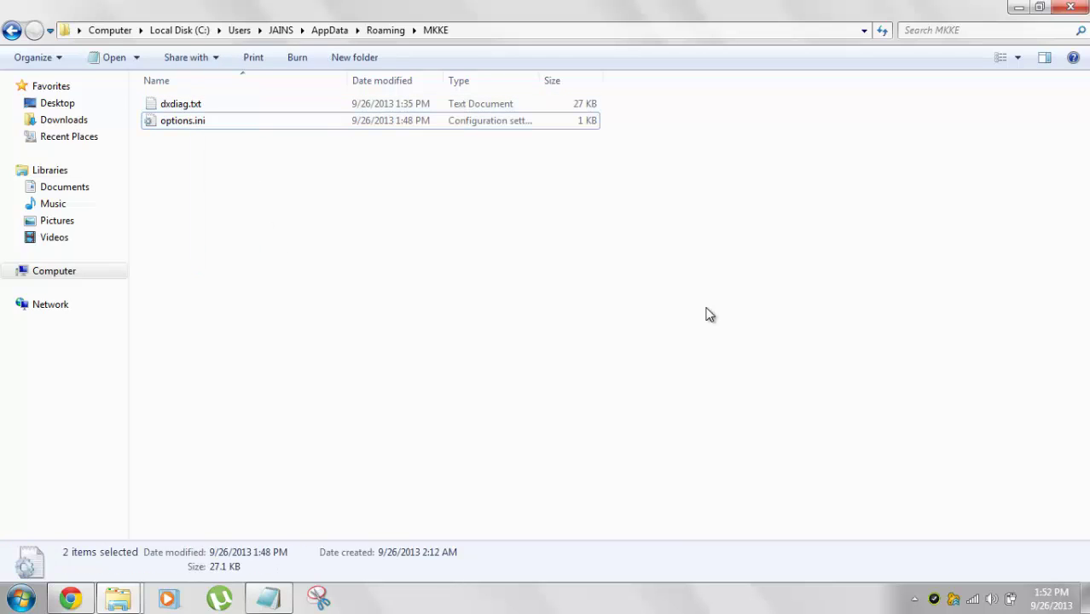
{"action": "left_click", "coordinate": [708, 311]}
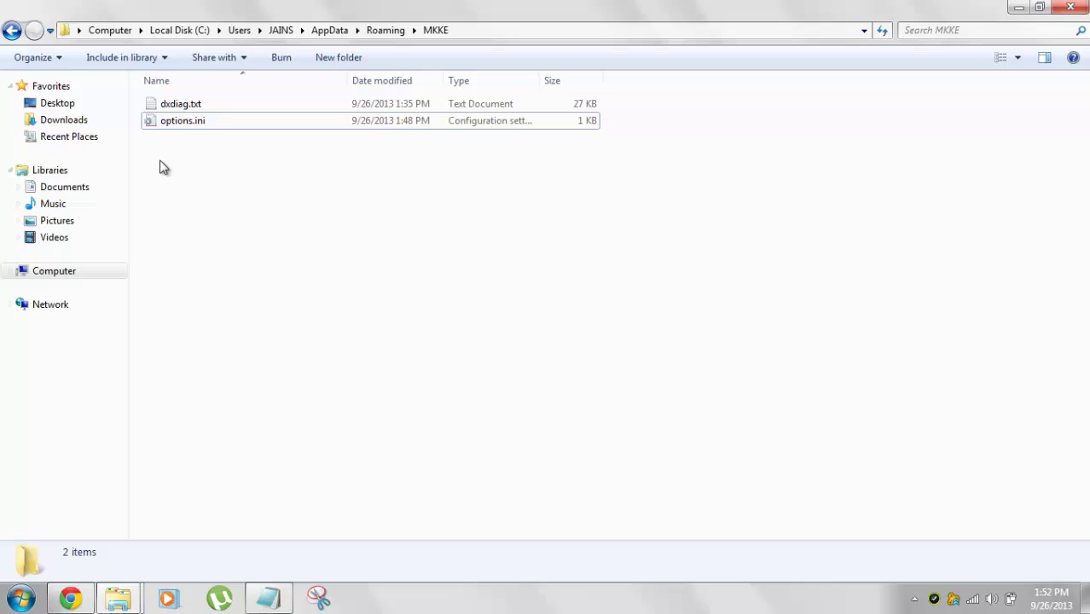
- Inspect dxdiag.txt's Properties to confirm Read-only is checked, then cancel
{"action": "right_click", "coordinate": [179, 106]}
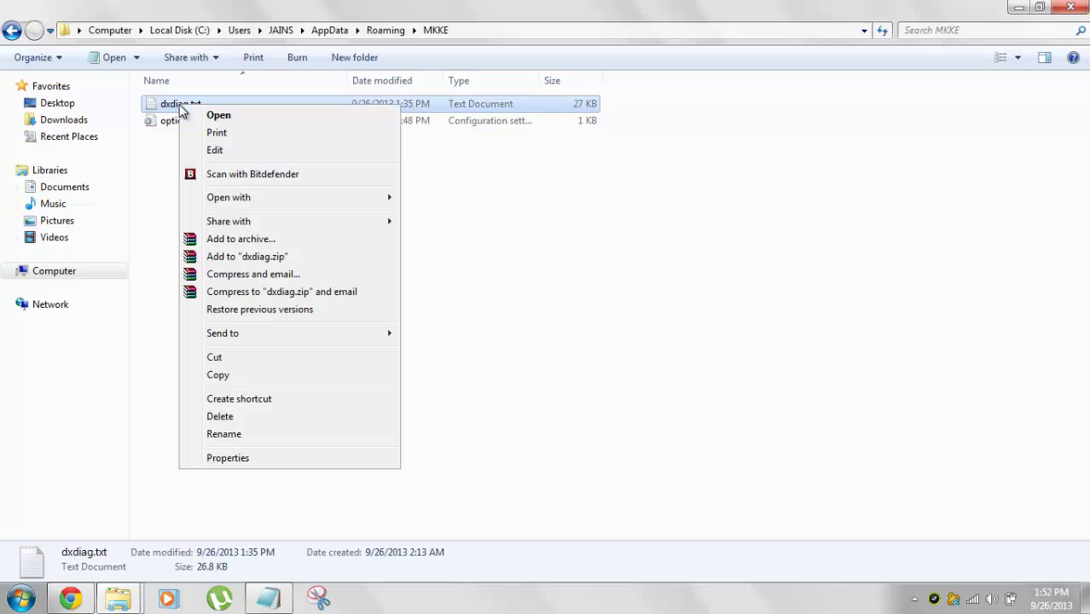
{"action": "left_click", "coordinate": [243, 458]}
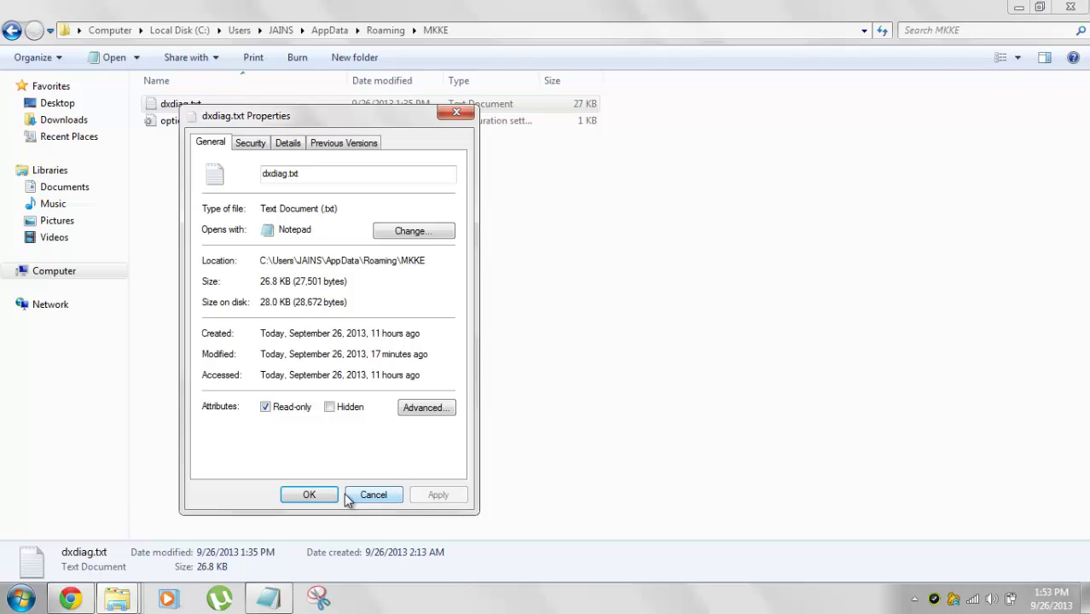
{"action": "left_click", "coordinate": [376, 496]}
- Refresh the MKKE folder listing and bring up the open Explorer windows from the taskbar
{"action": "right_click", "coordinate": [410, 252]}
{"action": "left_click", "coordinate": [443, 306]}
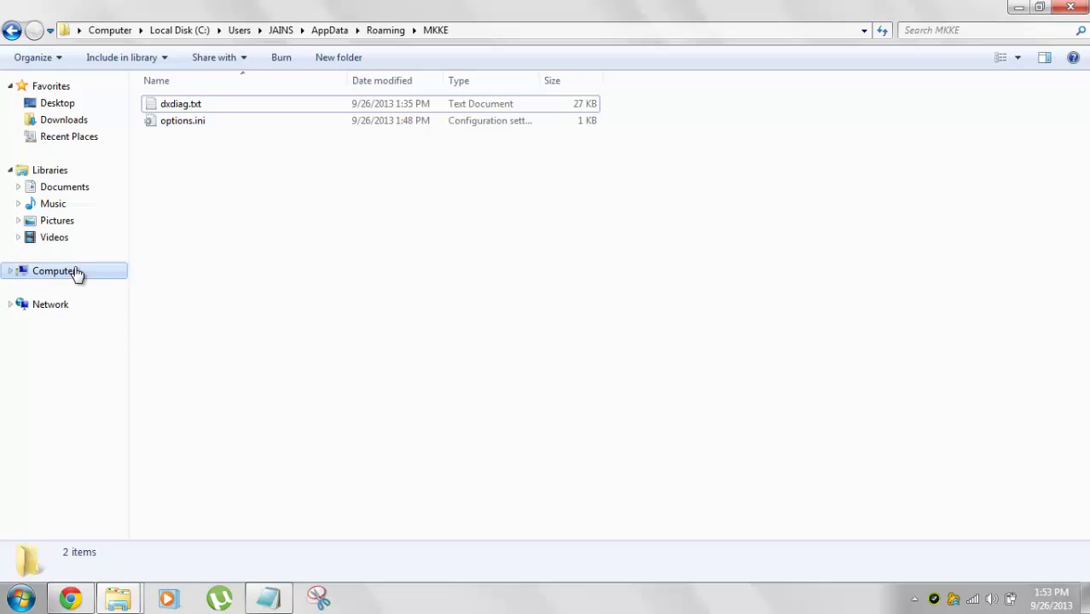
{"action": "left_click", "coordinate": [117, 599]}
- Switch to the DiscContentPC folder window and refresh its listing twice
{"action": "left_click", "coordinate": [121, 548]}
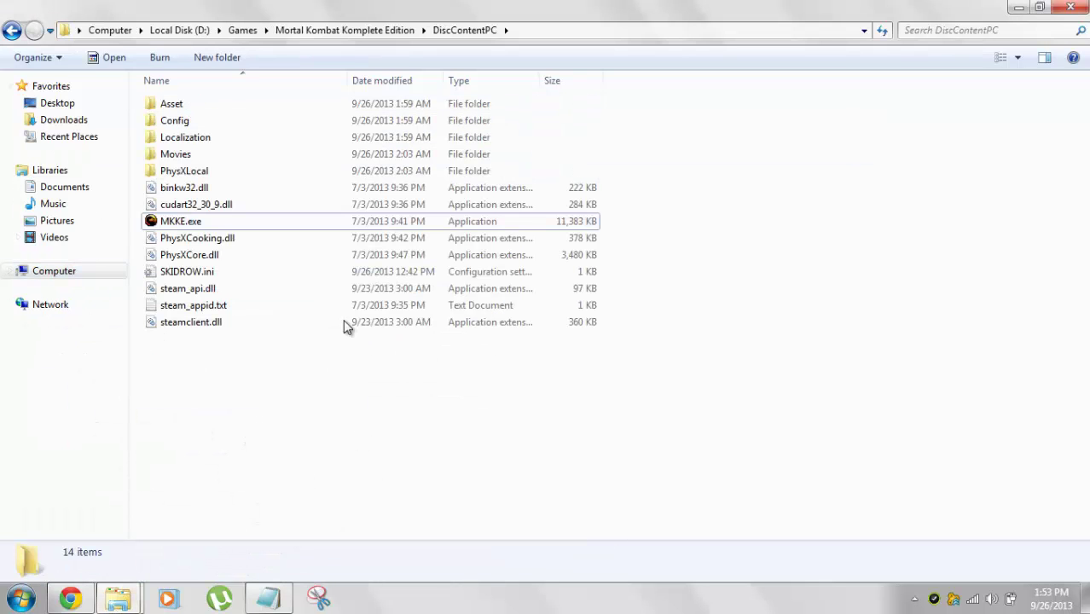
{"action": "right_click", "coordinate": [256, 388]}
{"action": "left_click", "coordinate": [305, 223]}
{"action": "right_click", "coordinate": [300, 412]}
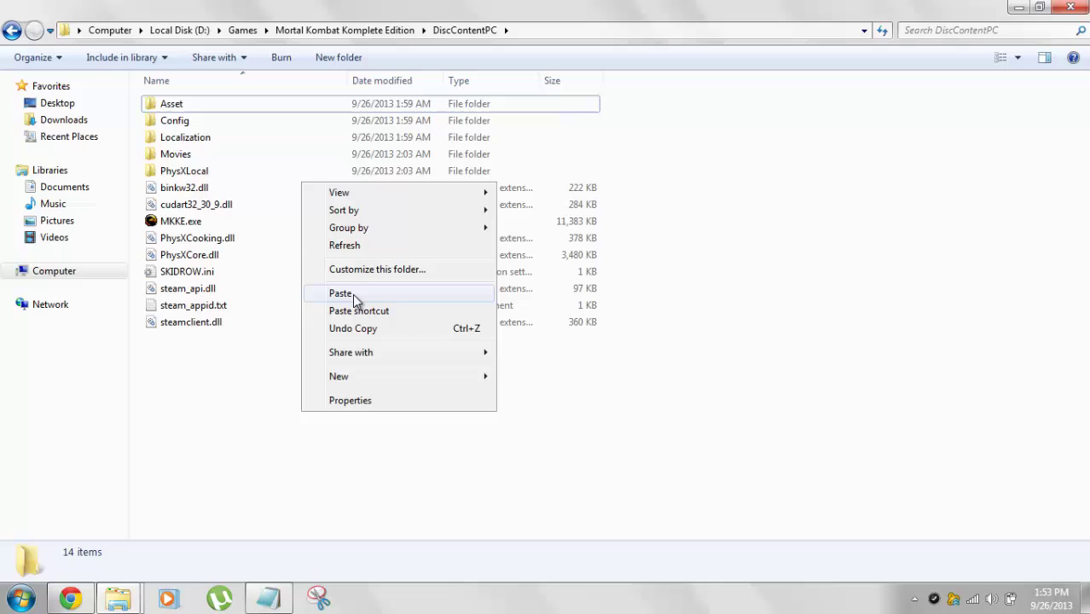
{"action": "left_click", "coordinate": [364, 250]}
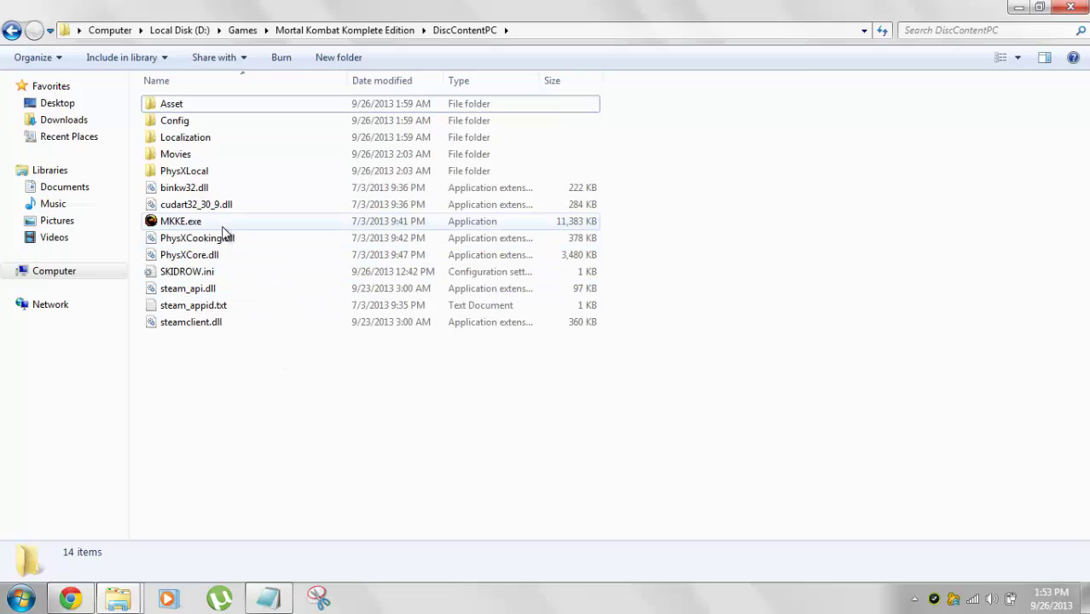
- Launch MKKE.exe to start Mortal Kombat Komplete Edition
{"action": "left_click", "coordinate": [255, 224]}
{"action": "left_click", "coordinate": [325, 417]}
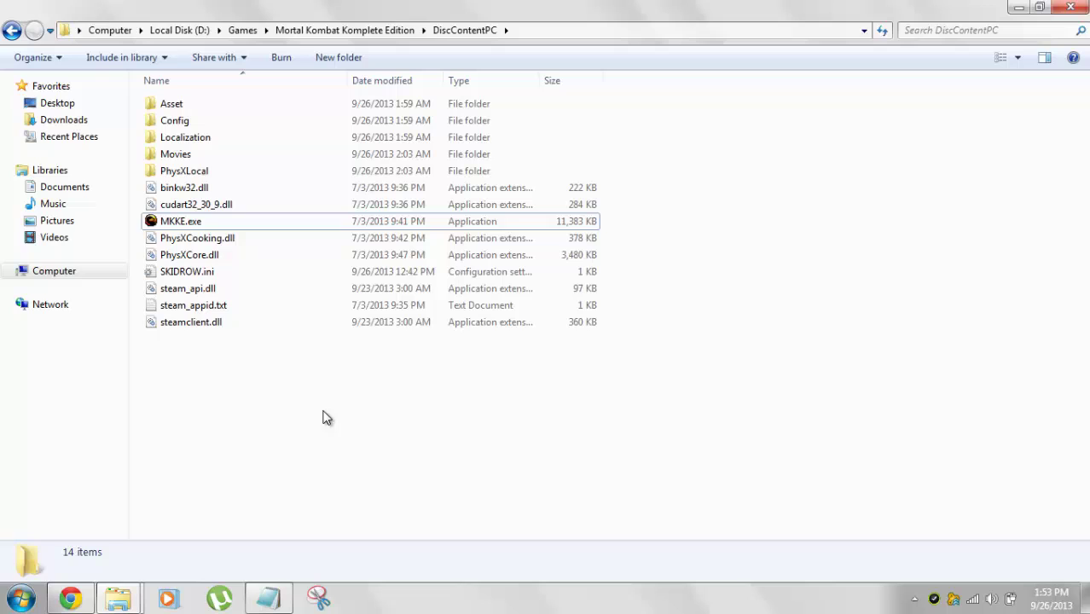
{"action": "double_click", "coordinate": [212, 229]}
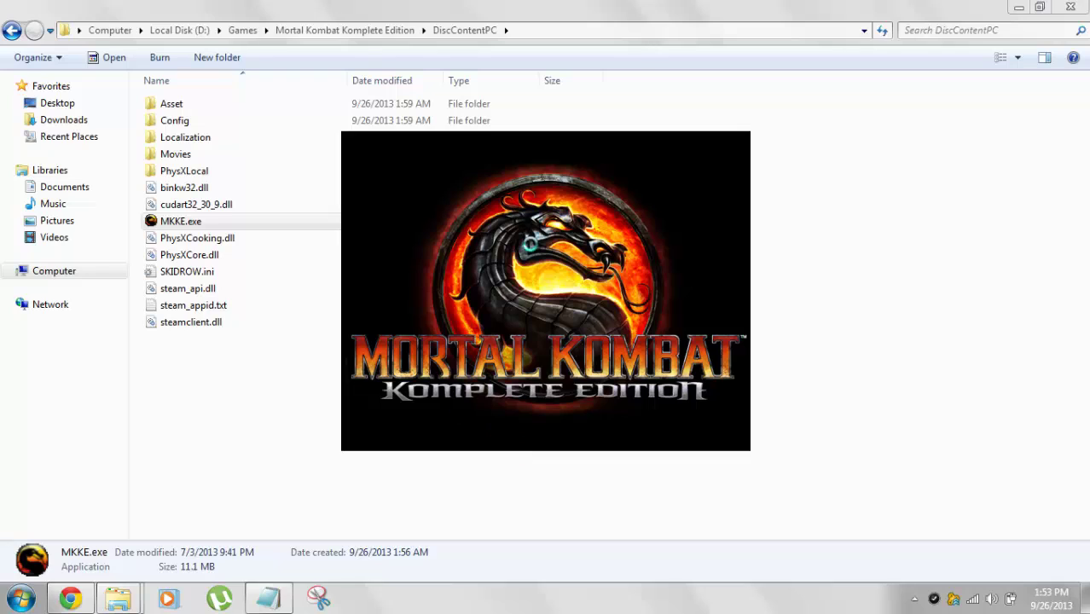